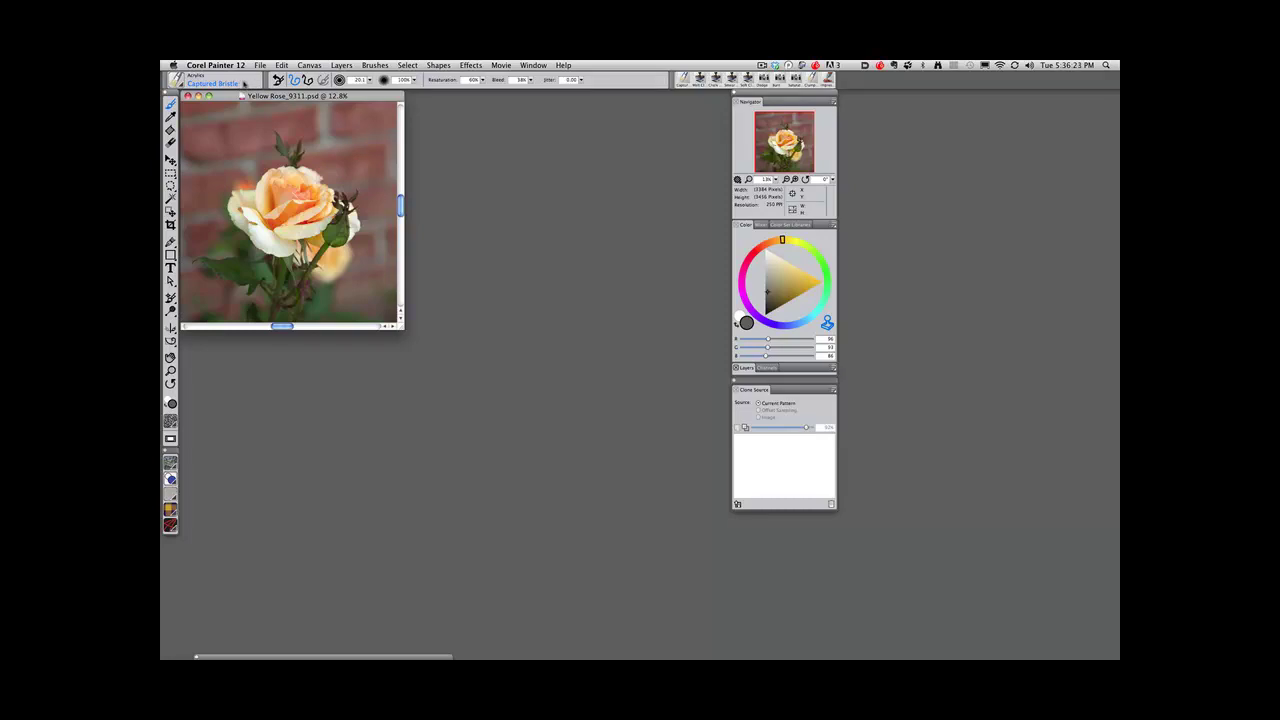
Browse the workspace layout options without changes and keep Captured Bristle as the brush.
left_click(536, 66)
mouse_move(545, 121)
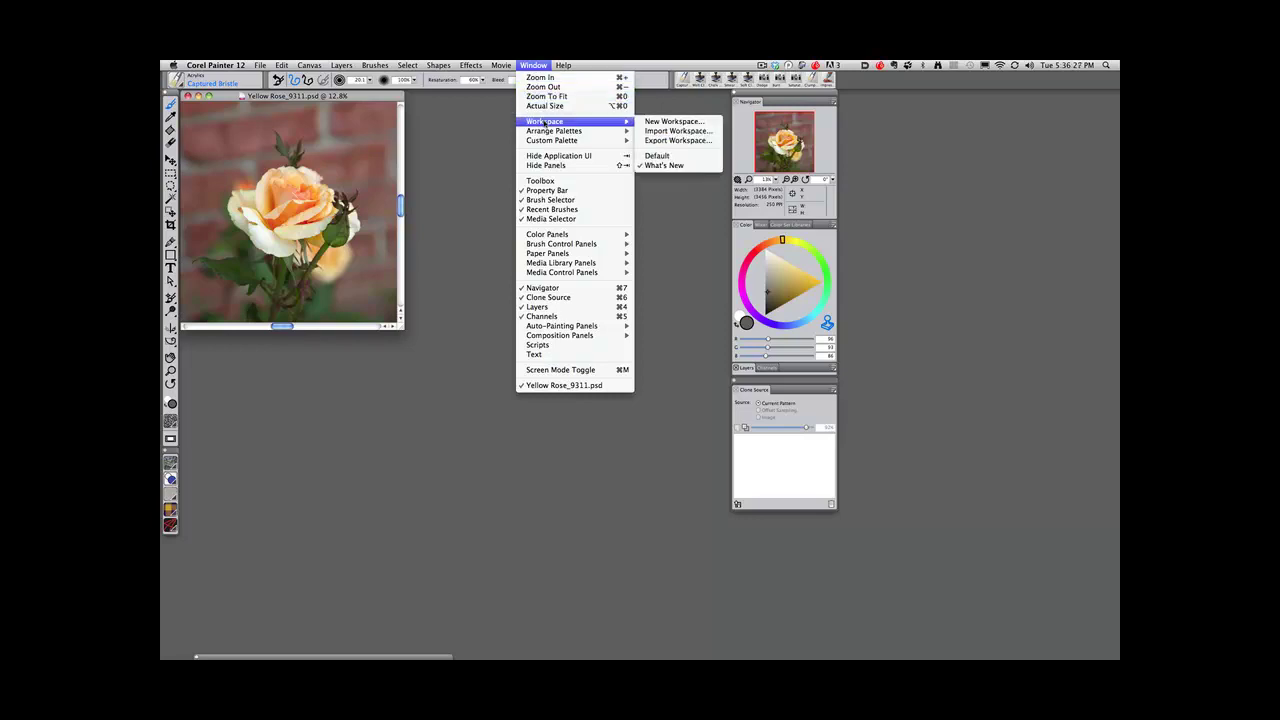
left_click(540, 65)
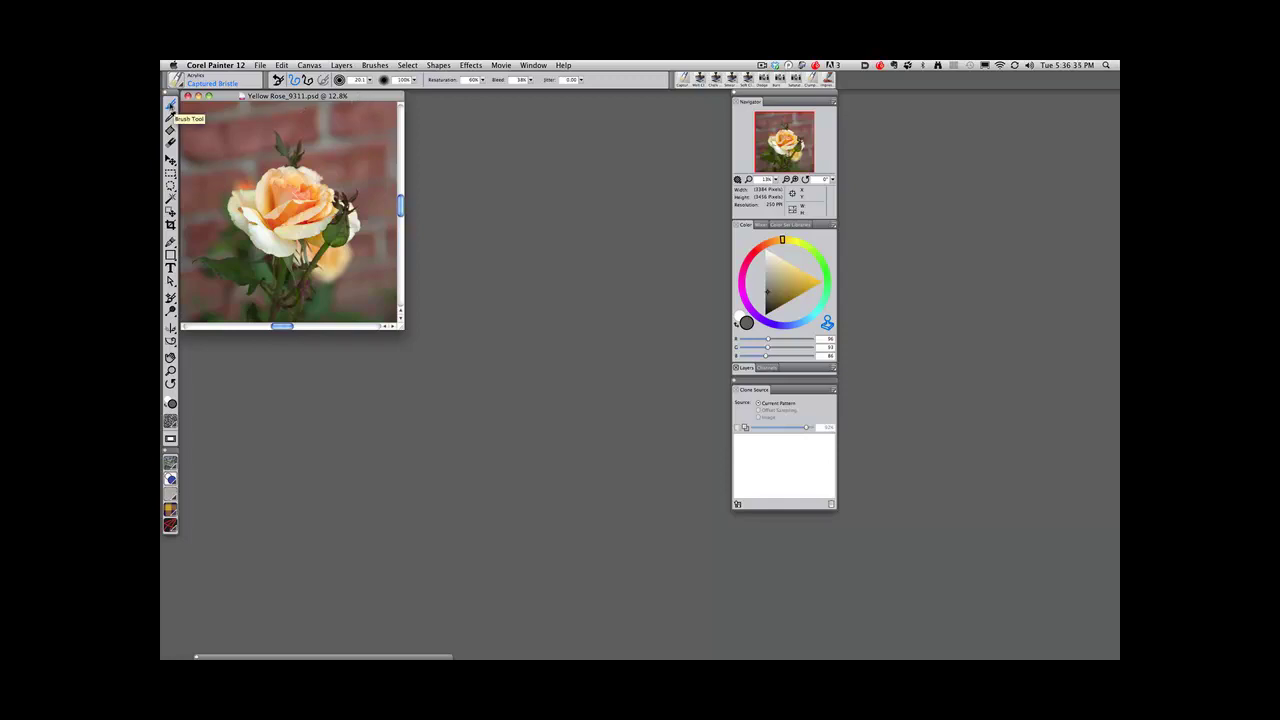
left_click(177, 80)
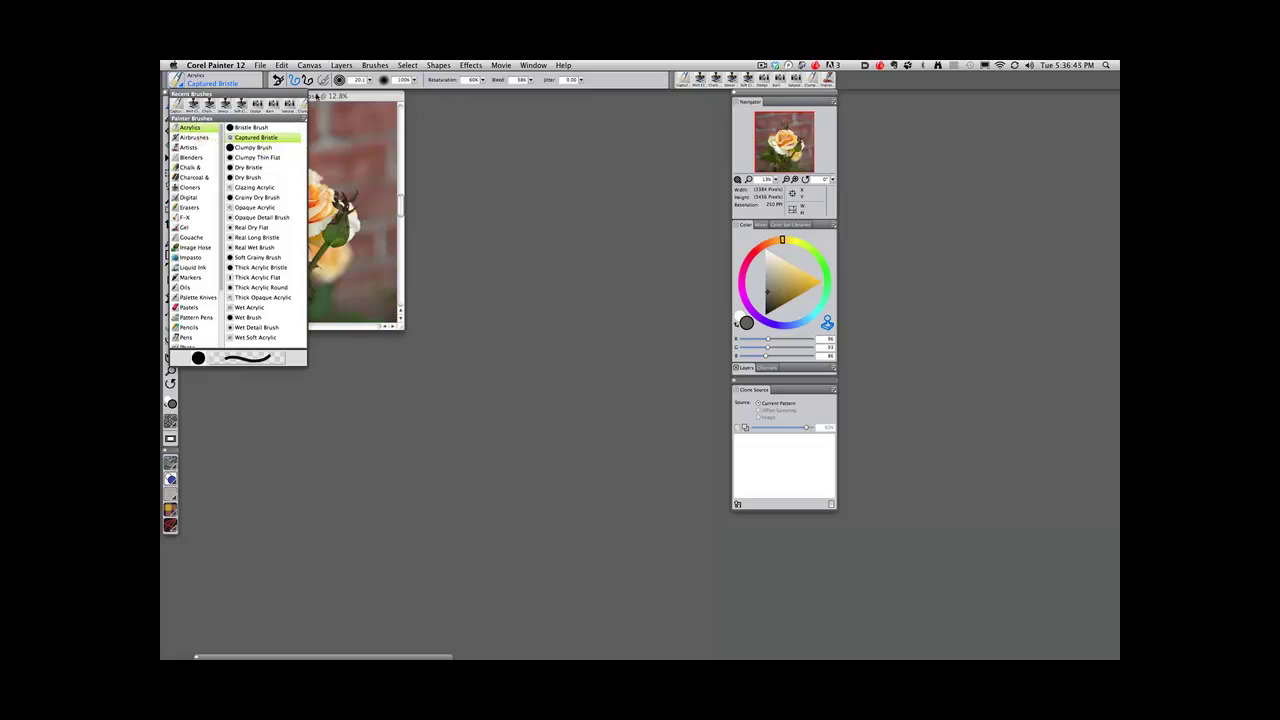
left_click(359, 97)
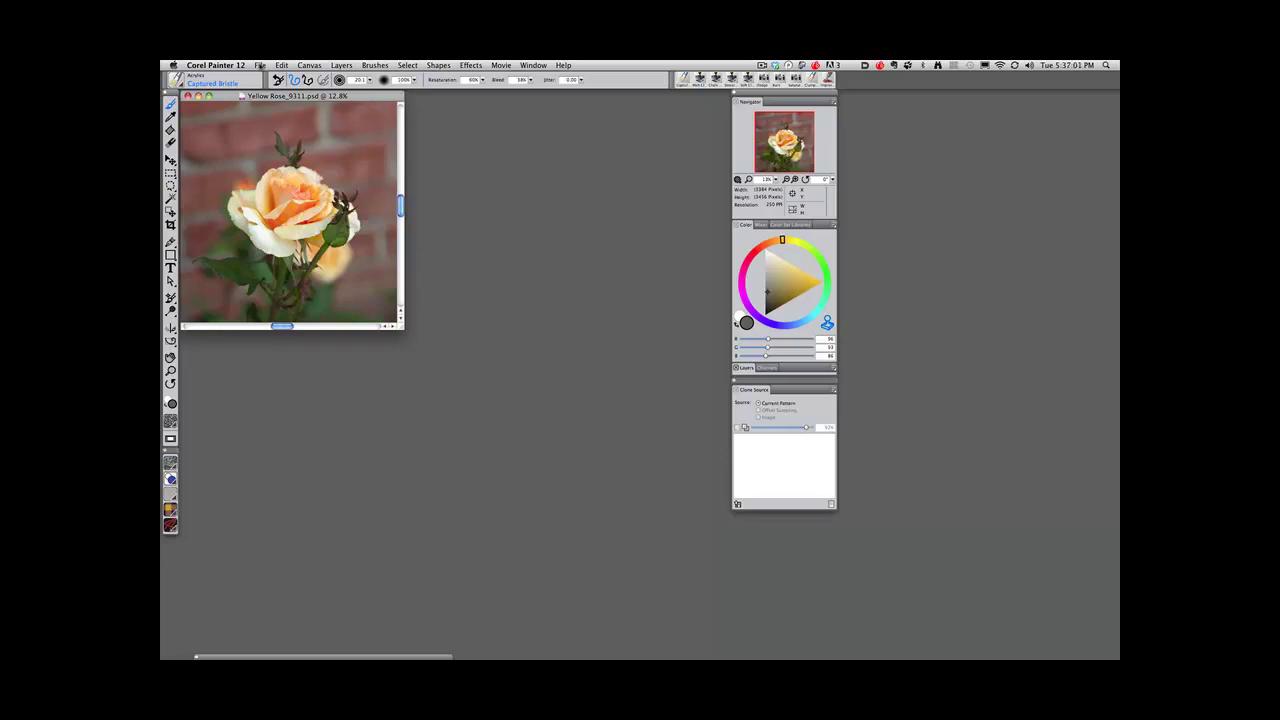
Create a clone of the rose photo and place Untitled-2 beside the original.
left_click(260, 65)
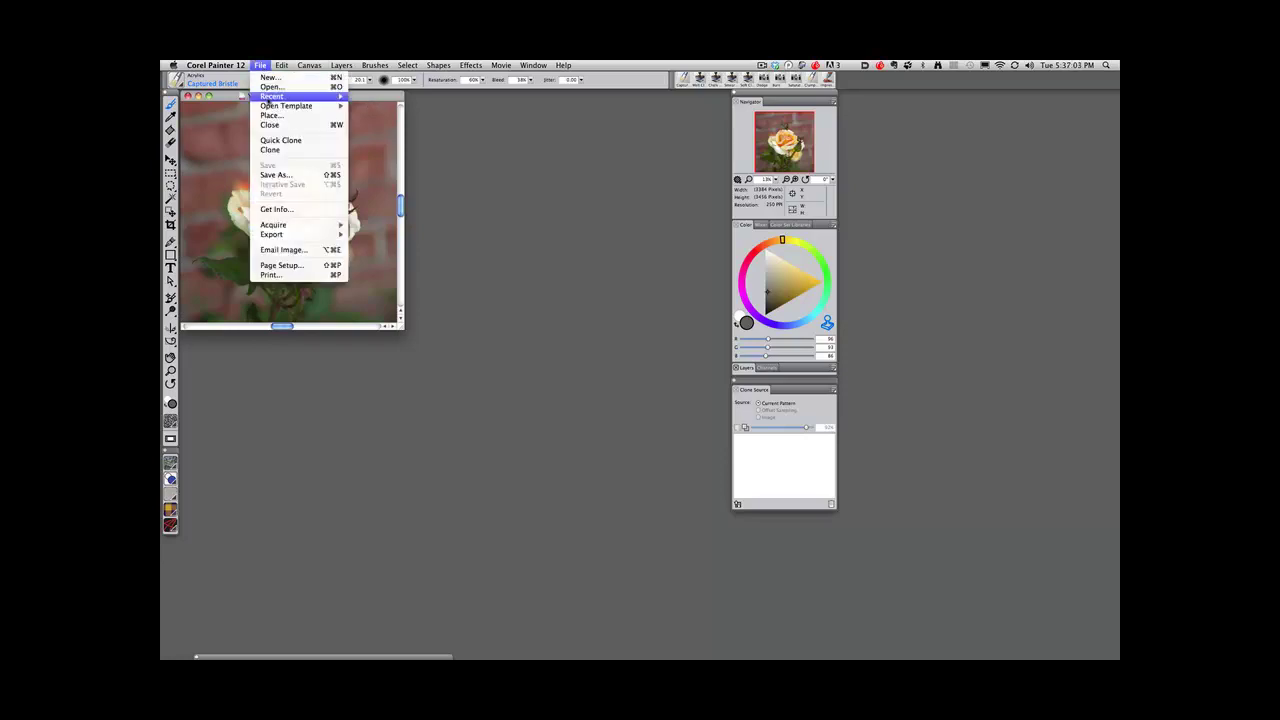
left_click(268, 151)
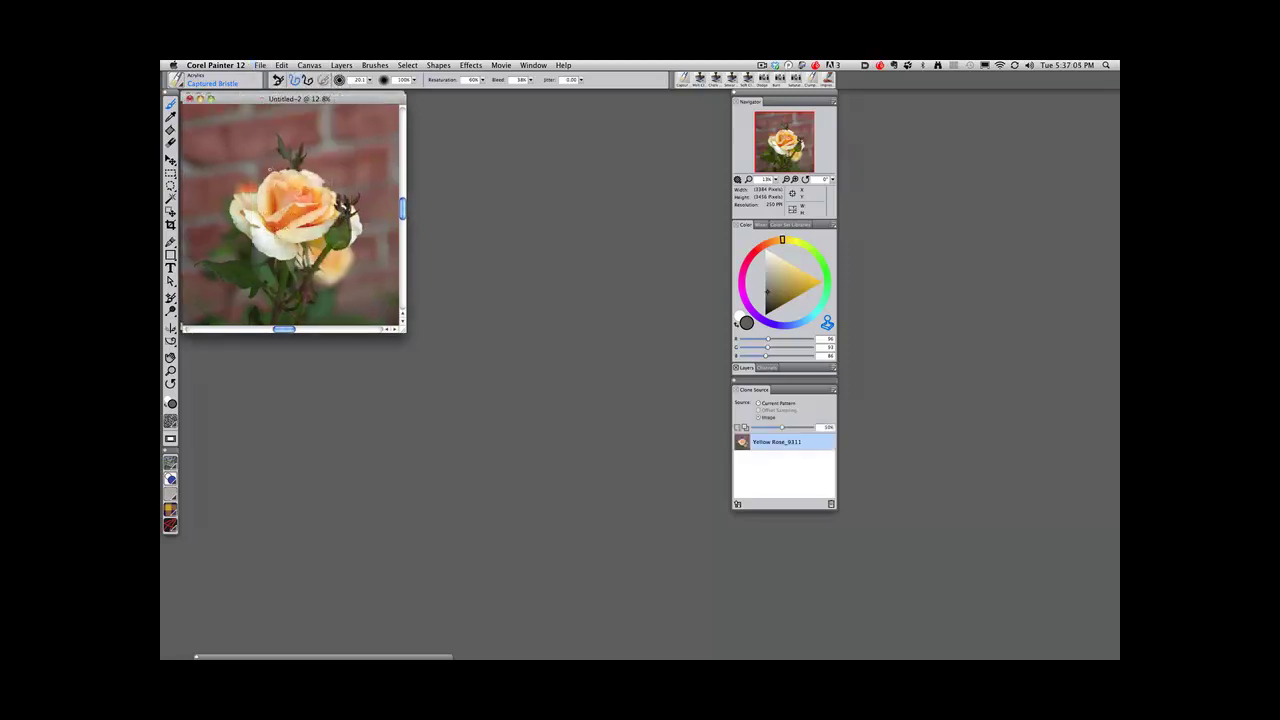
mouse_move(245, 99)
left_mouse_down()
mouse_move(314, 128)
mouse_move(483, 119)
mouse_move(475, 97)
left_mouse_up()
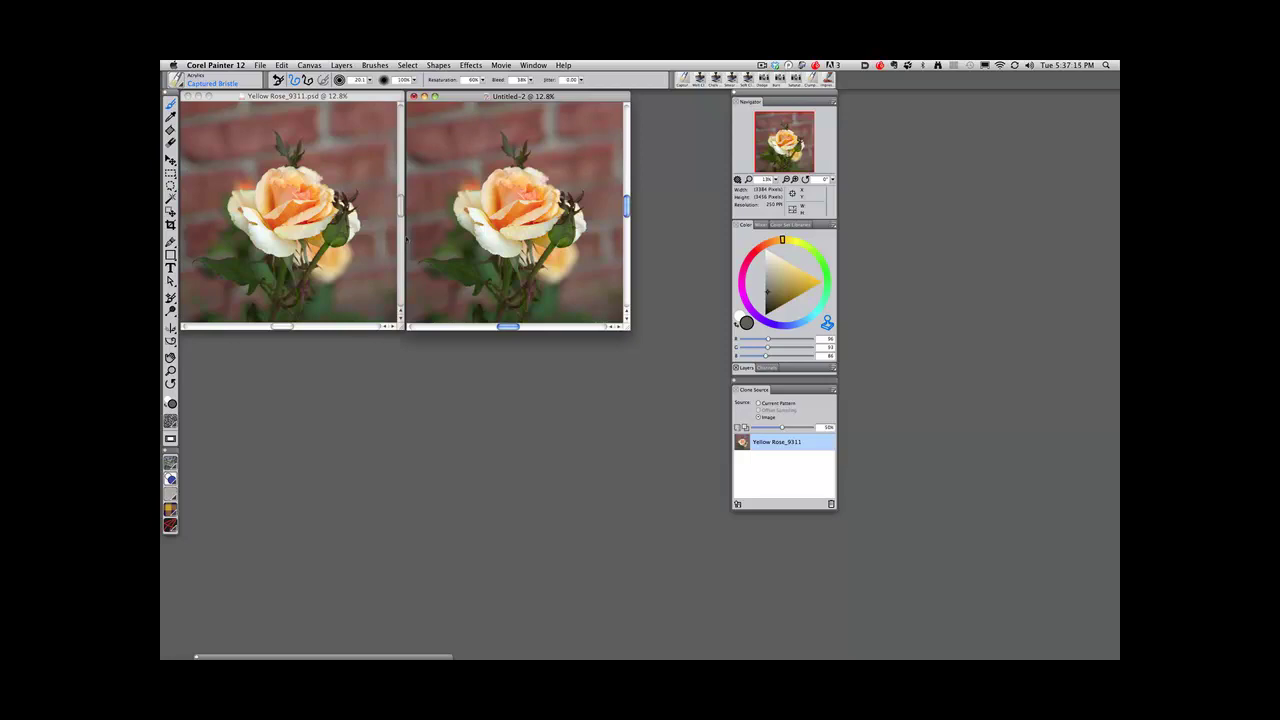
Zoom the clone to 25%, enlarge its window and shift it slightly left.
key("super+minus")
key("super+plus")
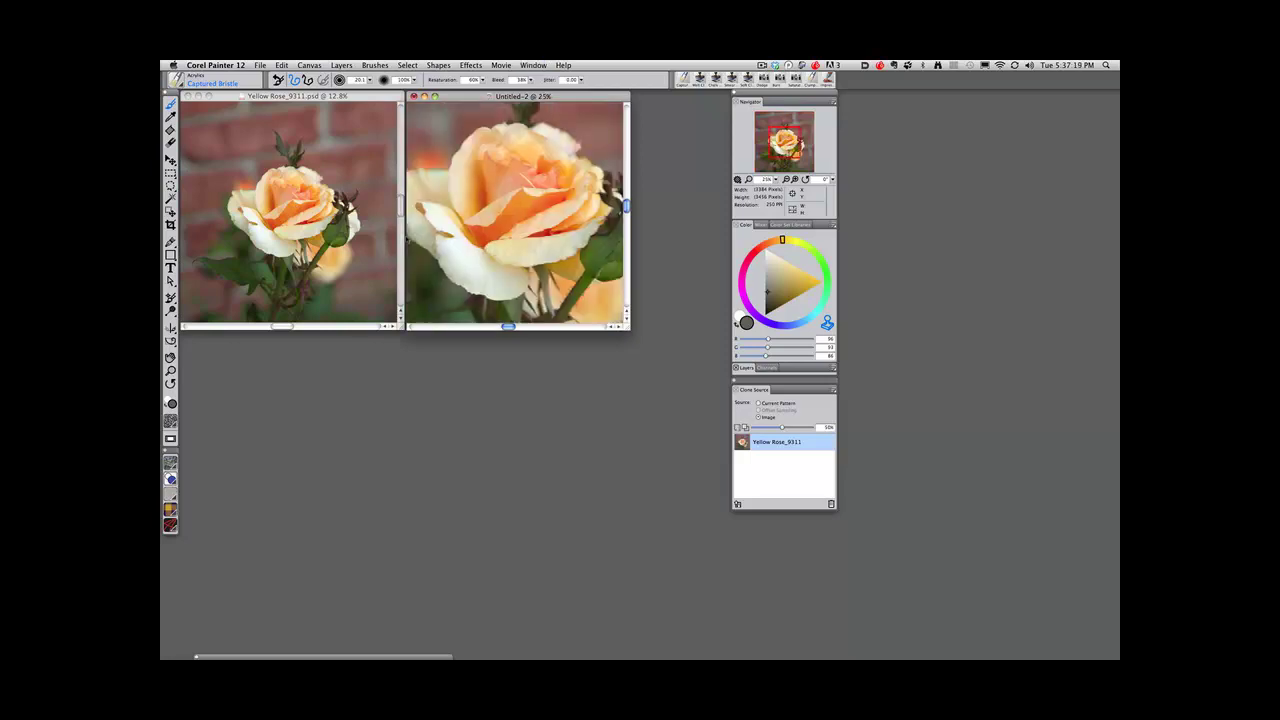
left_click(435, 96)
left_click_drag(692, 97, 652, 92)
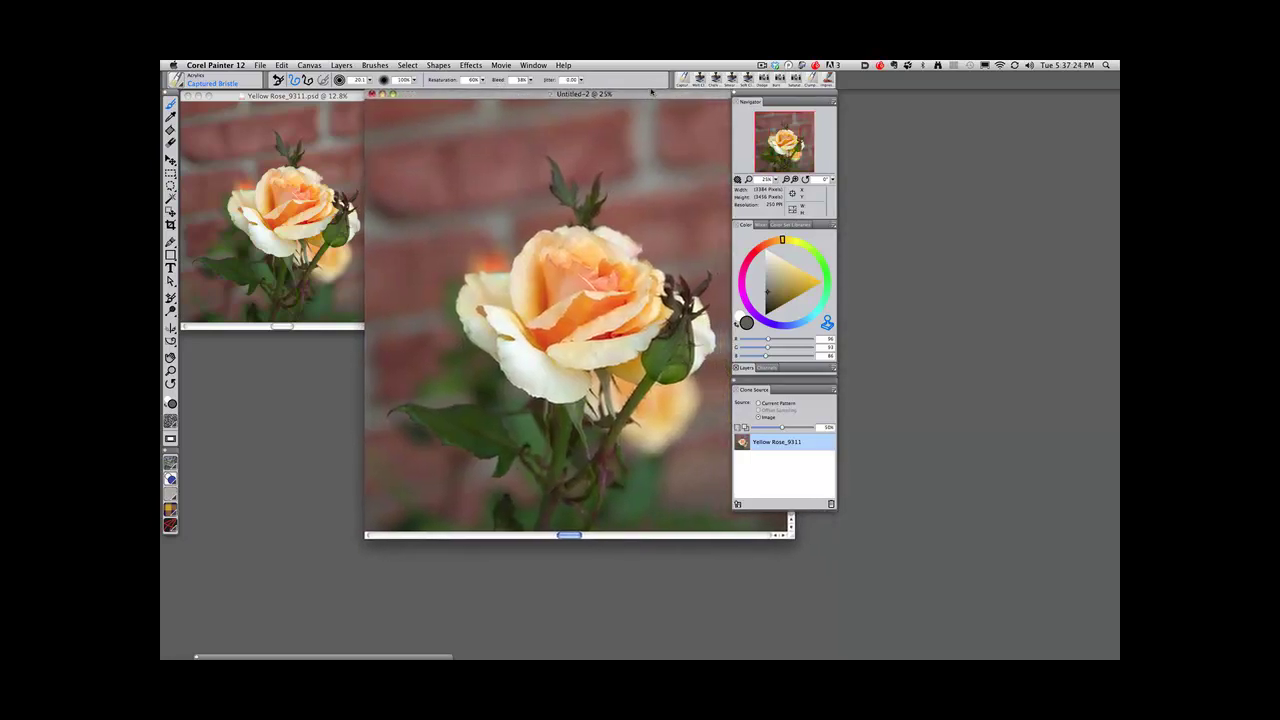
Bring the original and then the clone to the front, and slide the panel stack right.
left_click(352, 97)
left_click(417, 95)
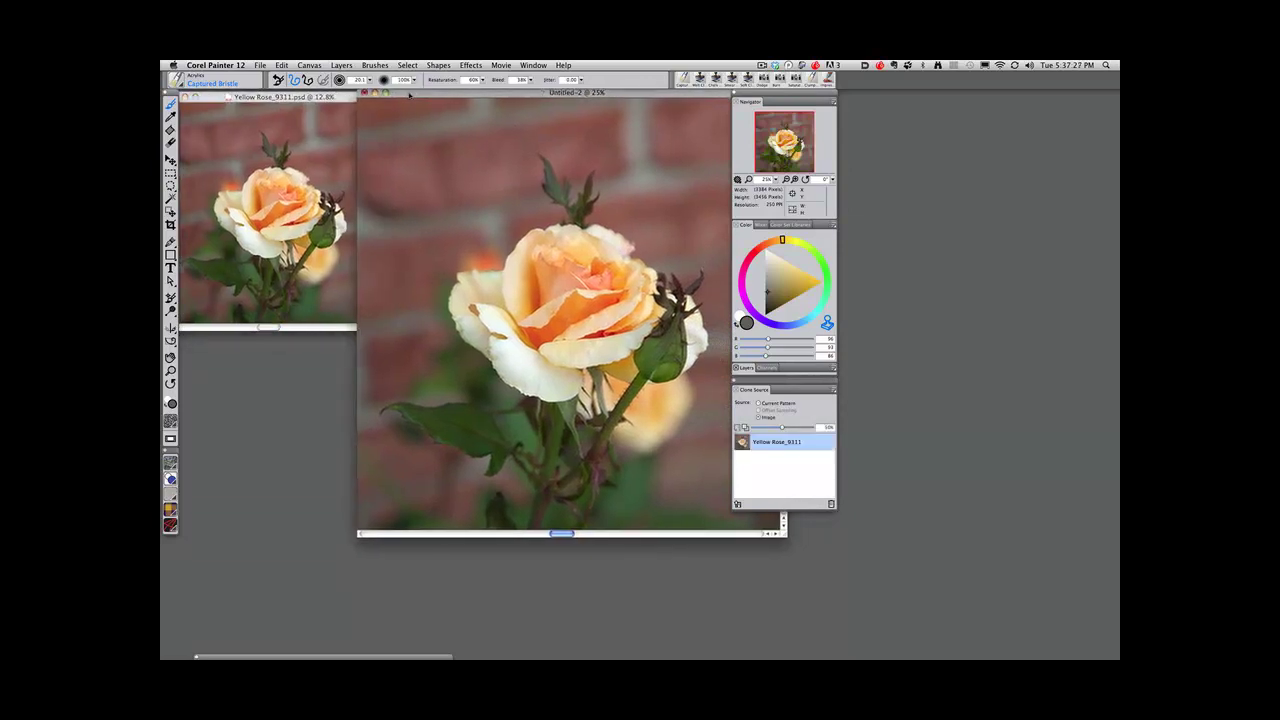
mouse_move(745, 365)
left_mouse_down()
mouse_move(779, 360)
mouse_move(790, 383)
mouse_move(809, 384)
left_mouse_up()
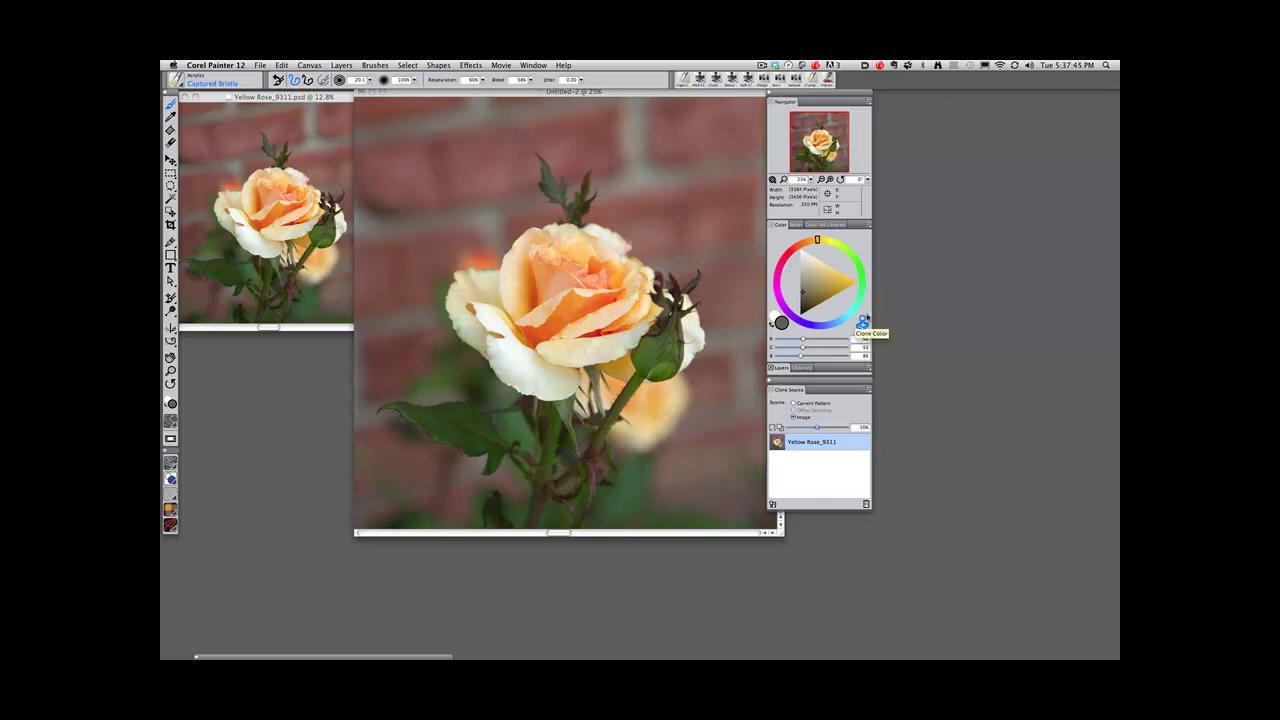
Turn on Clone Color, activate the clone canvas, and enlarge the brush to about 27.
left_click(862, 324)
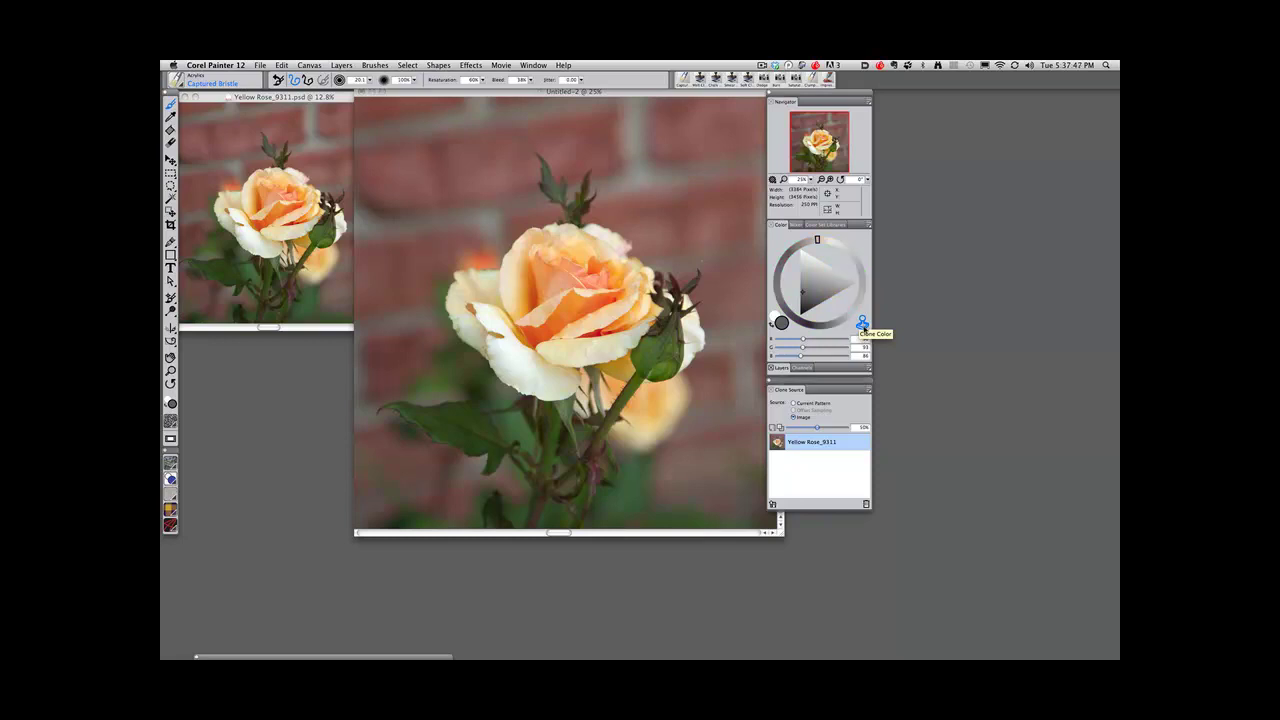
left_click(517, 231)
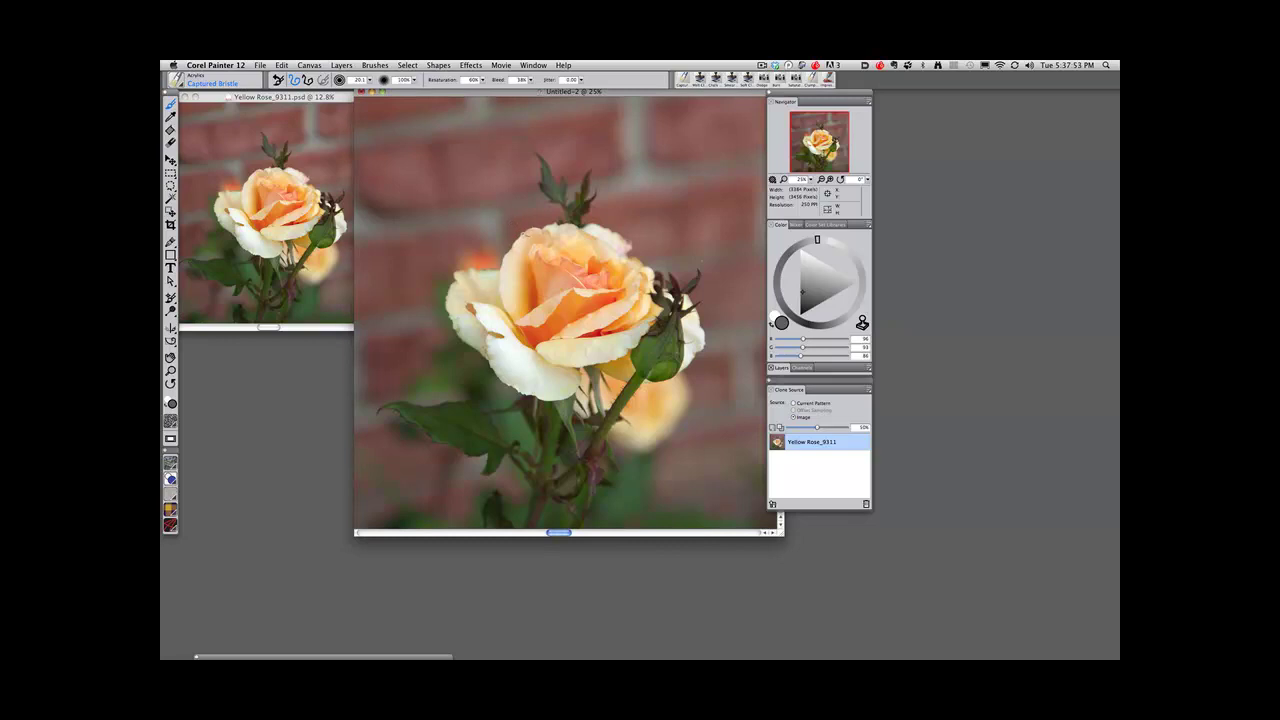
mouse_move(474, 231)
left_mouse_down()
mouse_move(463, 223)
mouse_move(466, 233)
left_mouse_up()
mouse_move(452, 227)
left_mouse_down()
mouse_move(485, 228)
mouse_move(462, 228)
left_mouse_up()
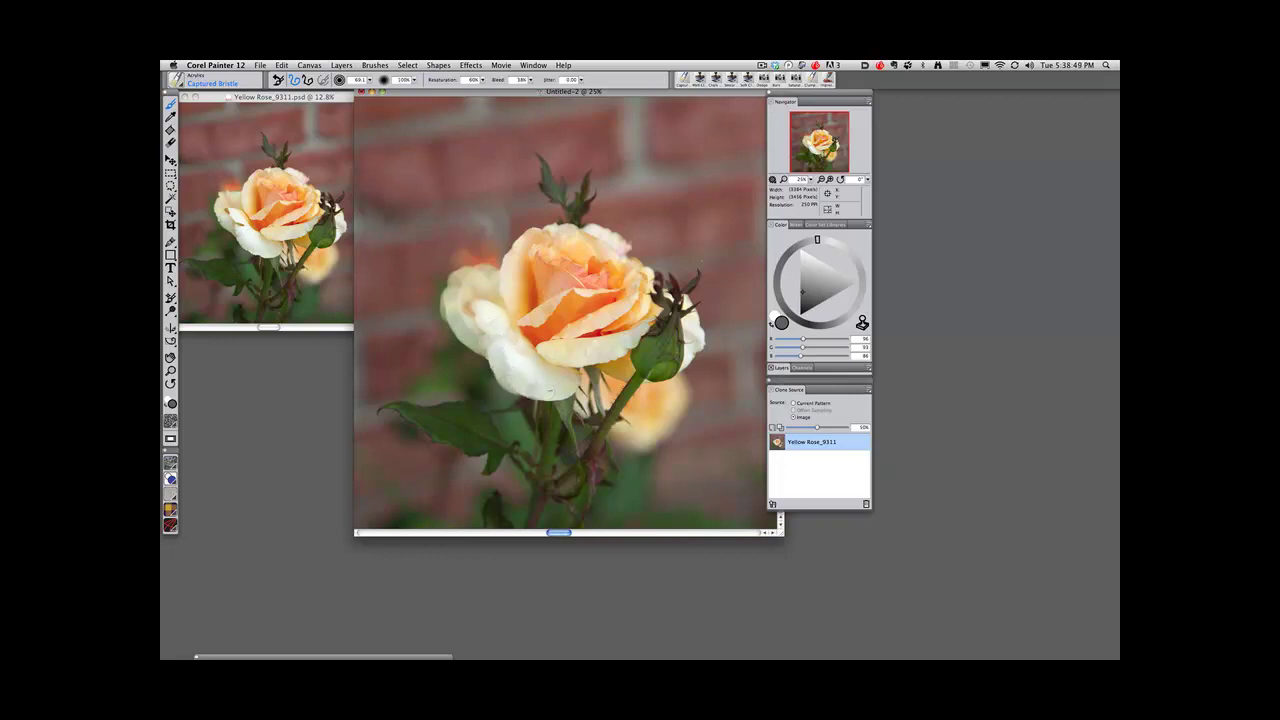
Repaint the rose's lower white petal edges, then shrink the brush to radius 8.
mouse_move(548, 396)
left_mouse_down()
mouse_move(586, 386)
mouse_move(580, 375)
left_mouse_up()
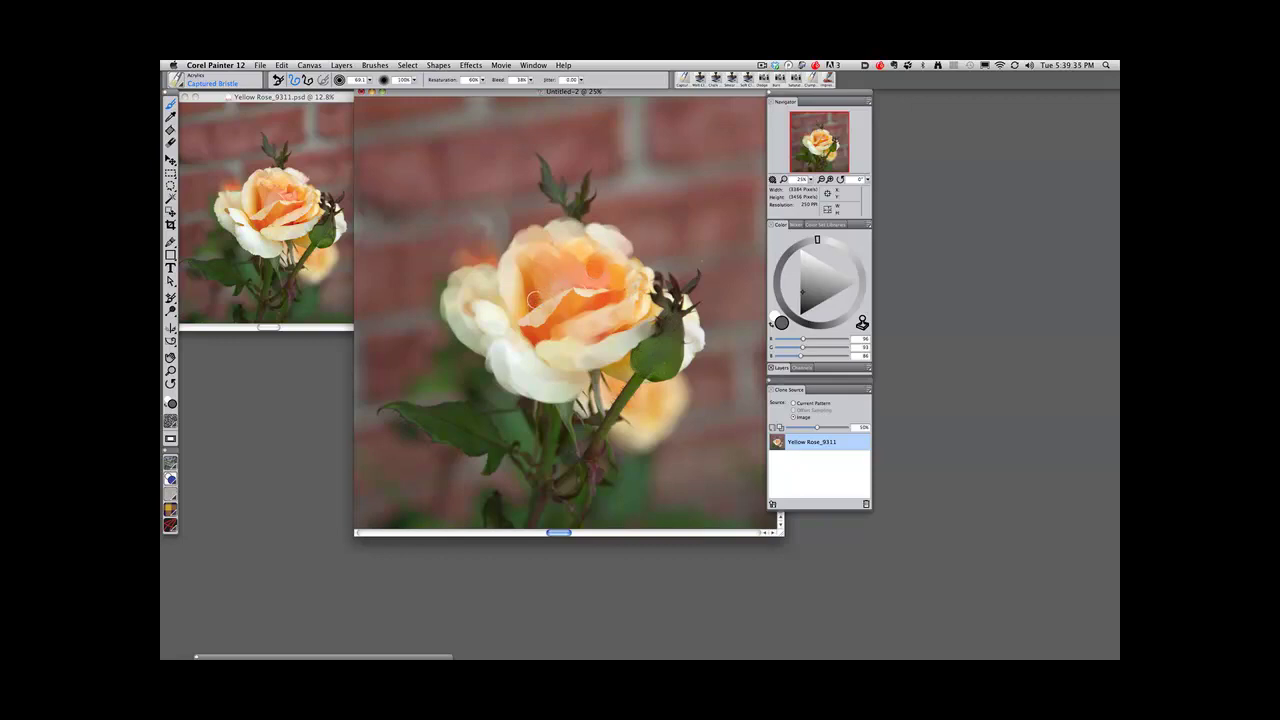
key("[")
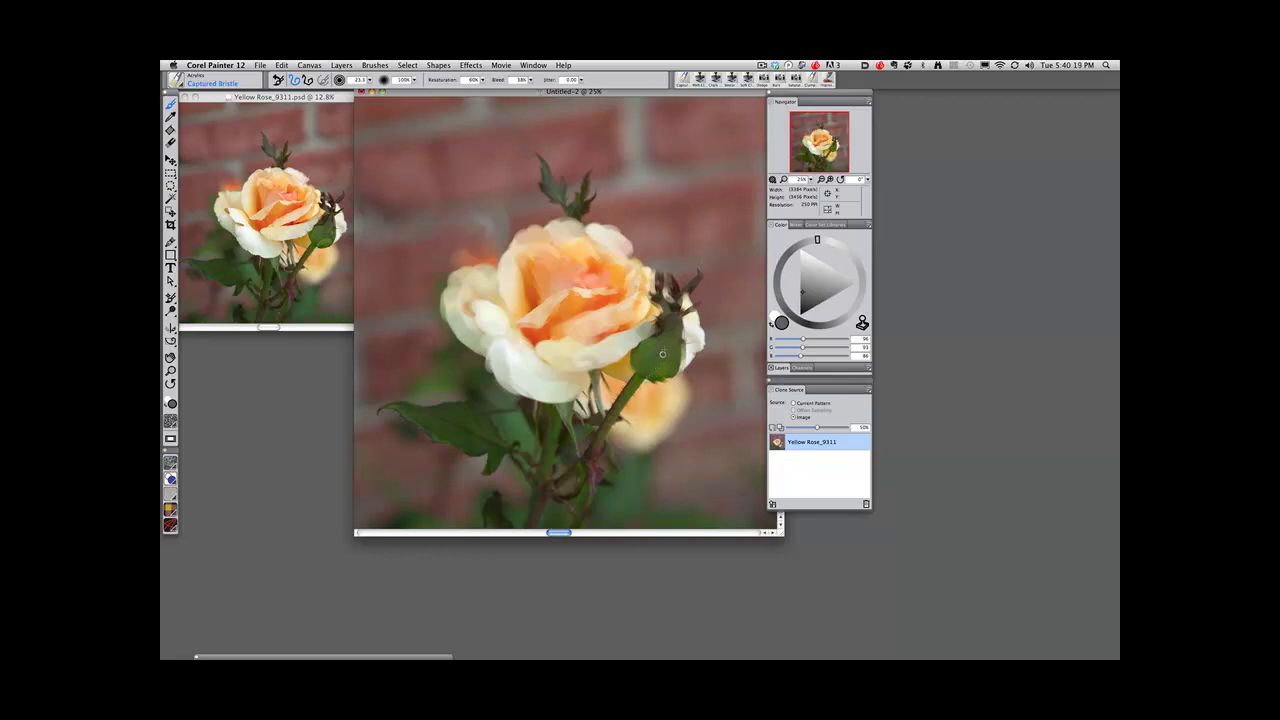
At brush radius 65, repaint the lower-right bud, the upper bud's leaves and the dark right leaves.
mouse_move(660, 352)
left_mouse_down()
mouse_move(687, 300)
mouse_move(701, 353)
mouse_move(675, 372)
mouse_move(675, 323)
mouse_move(662, 362)
mouse_move(634, 350)
left_mouse_up()
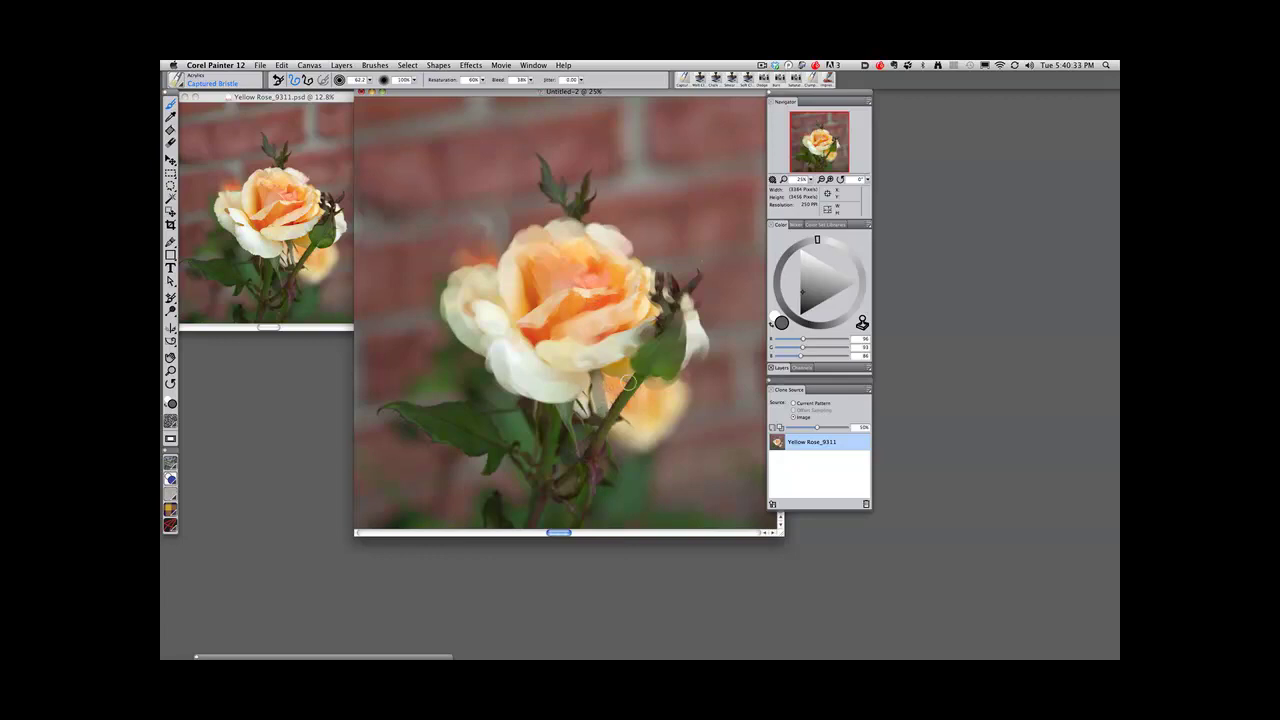
left_click_drag(658, 430, 676, 410)
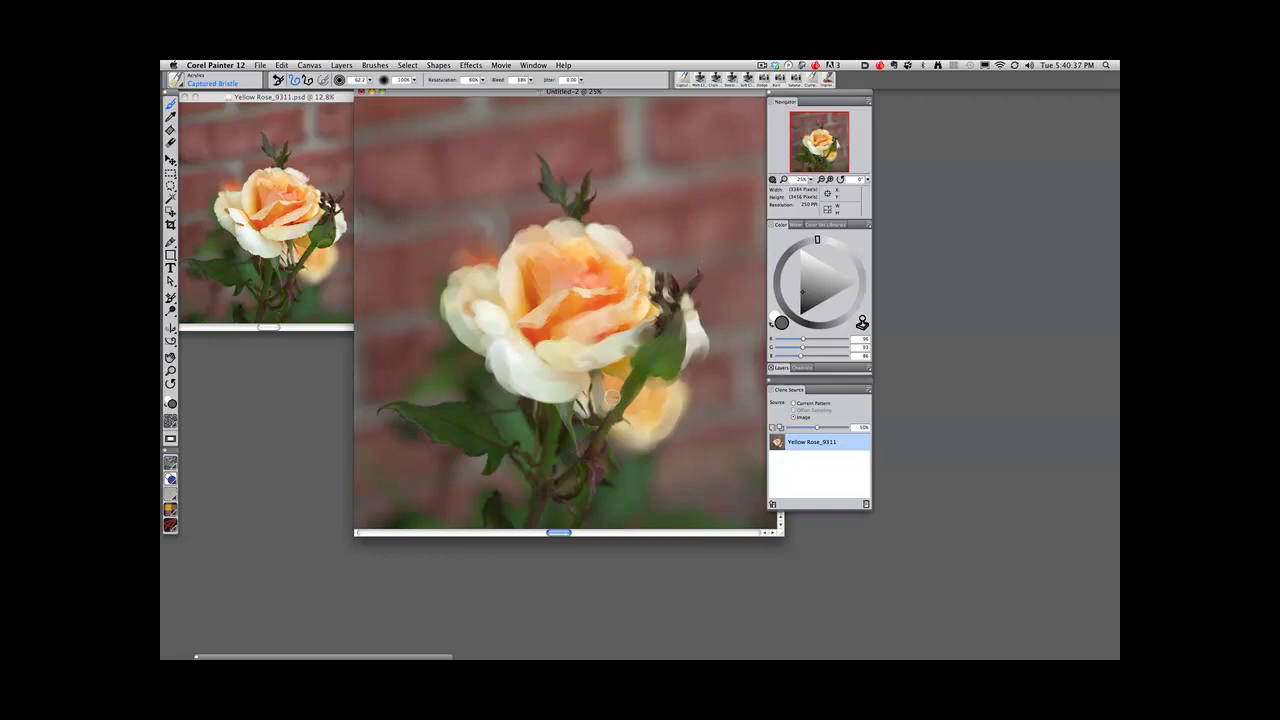
left_click_drag(597, 451, 624, 422)
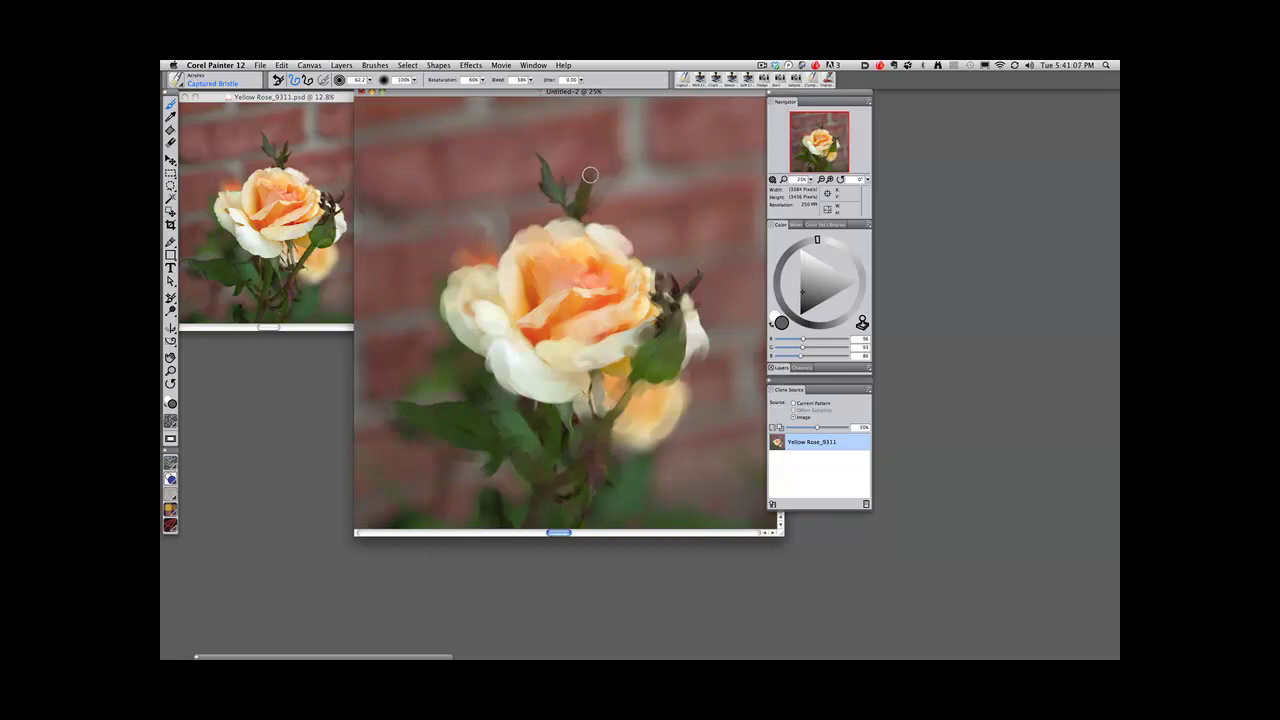
mouse_move(558, 203)
left_mouse_down()
mouse_move(543, 137)
mouse_move(567, 205)
mouse_move(546, 163)
left_mouse_up()
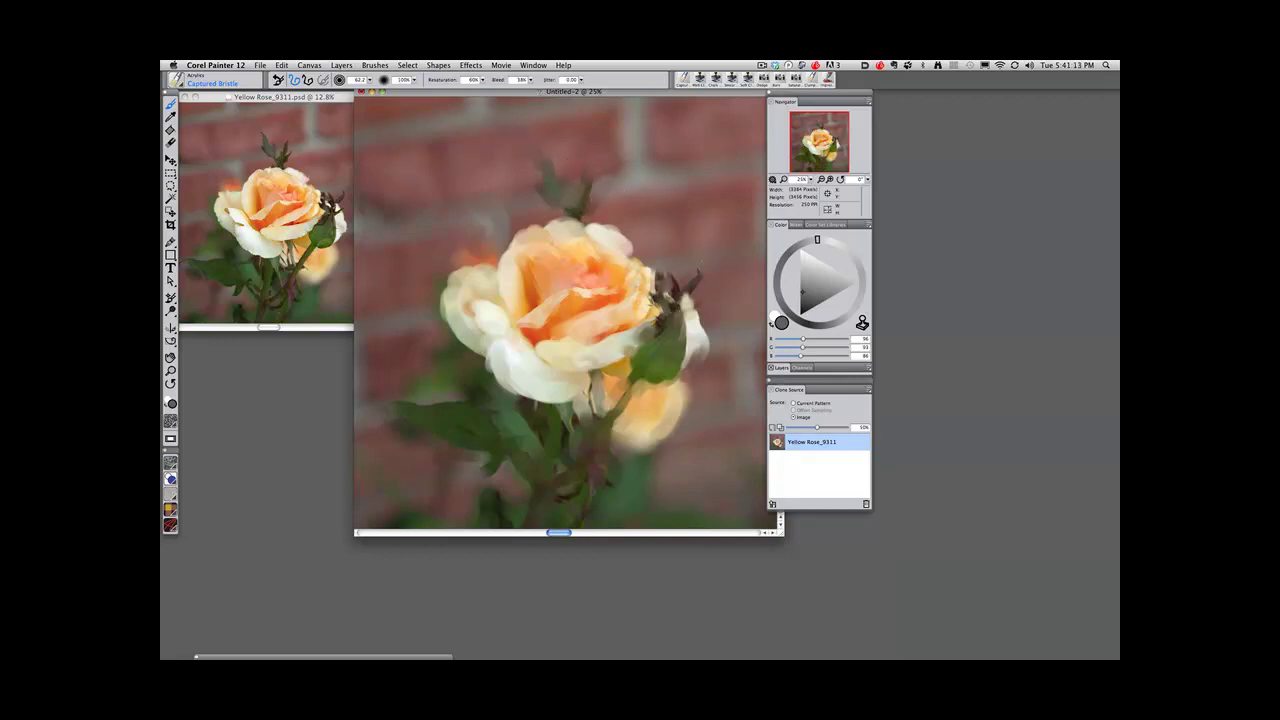
mouse_move(656, 306)
left_mouse_down()
mouse_move(662, 290)
mouse_move(594, 289)
left_mouse_up()
Zoom in to 50% to inspect the petals, then back out to 33.3%.
key("super+equal")
key("super+equal")
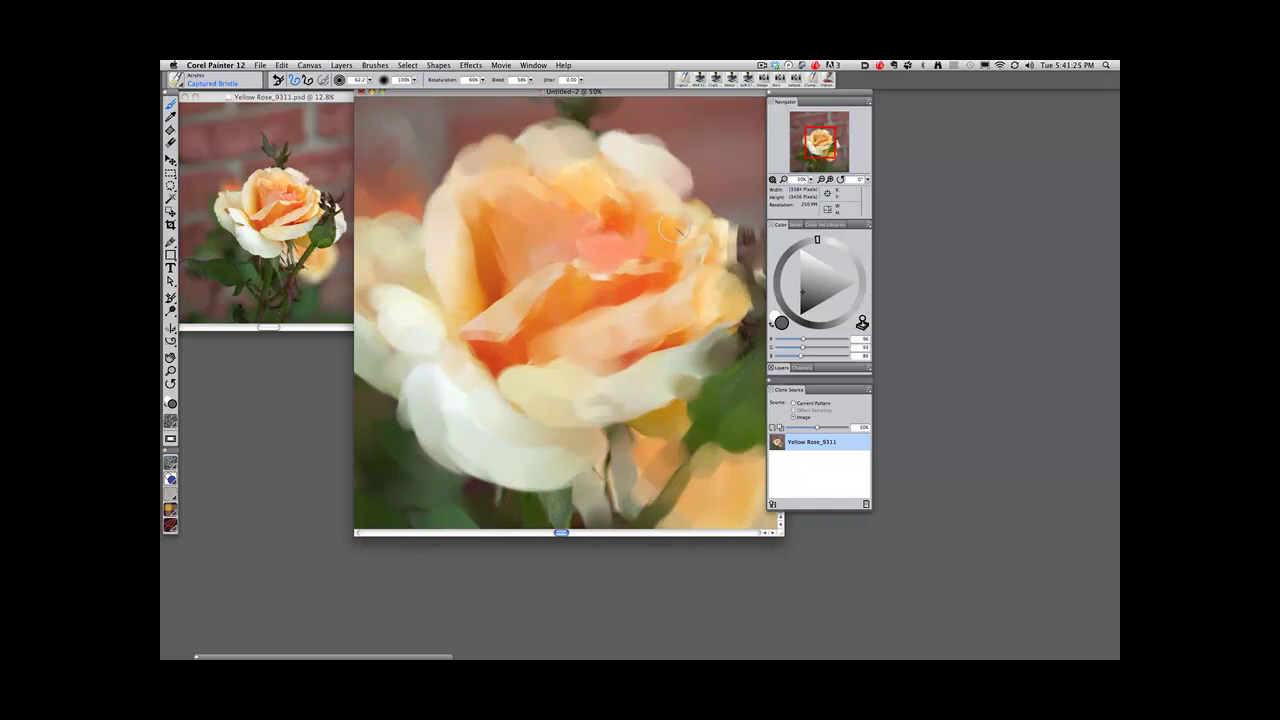
key("super+minus")
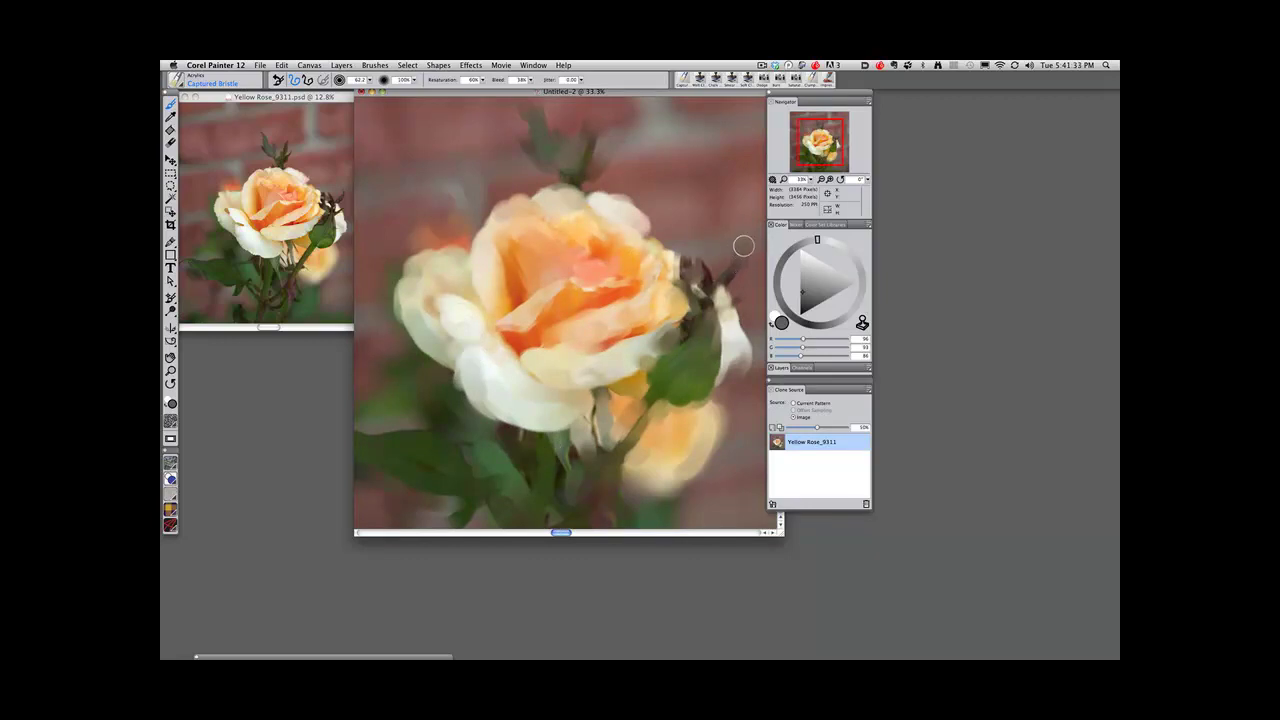
left_click(260, 66)
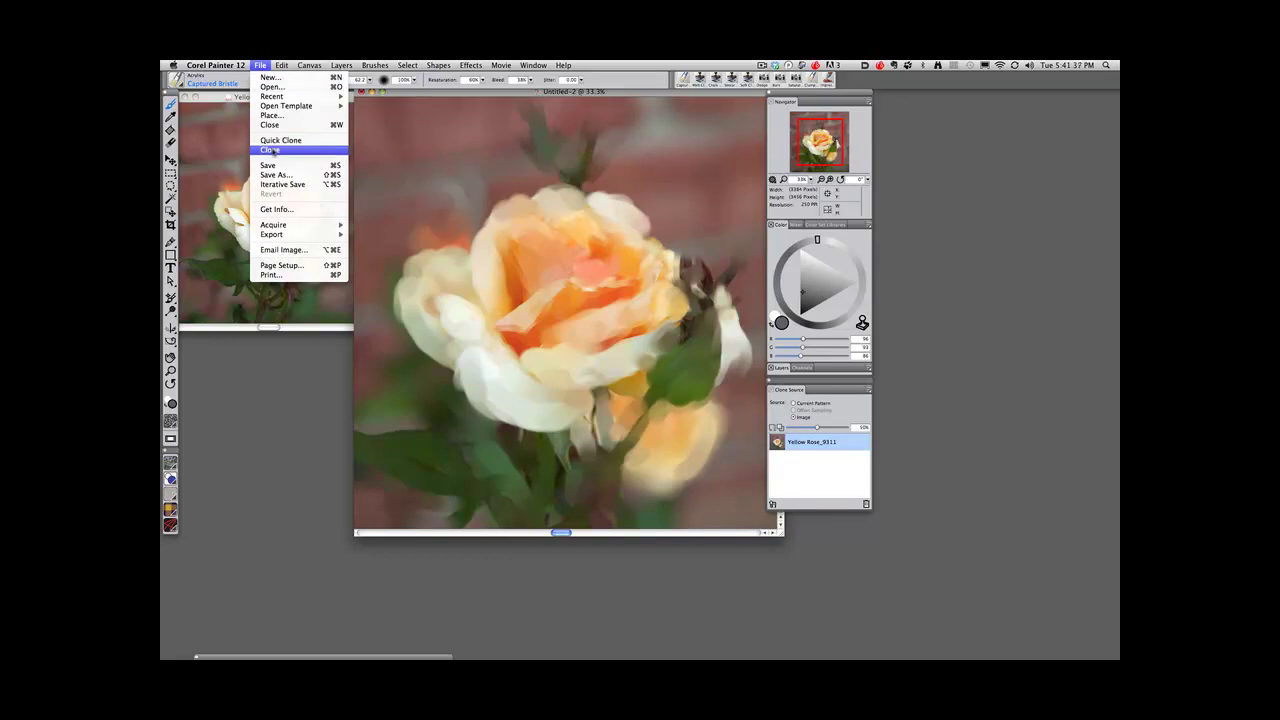
left_click(260, 66)
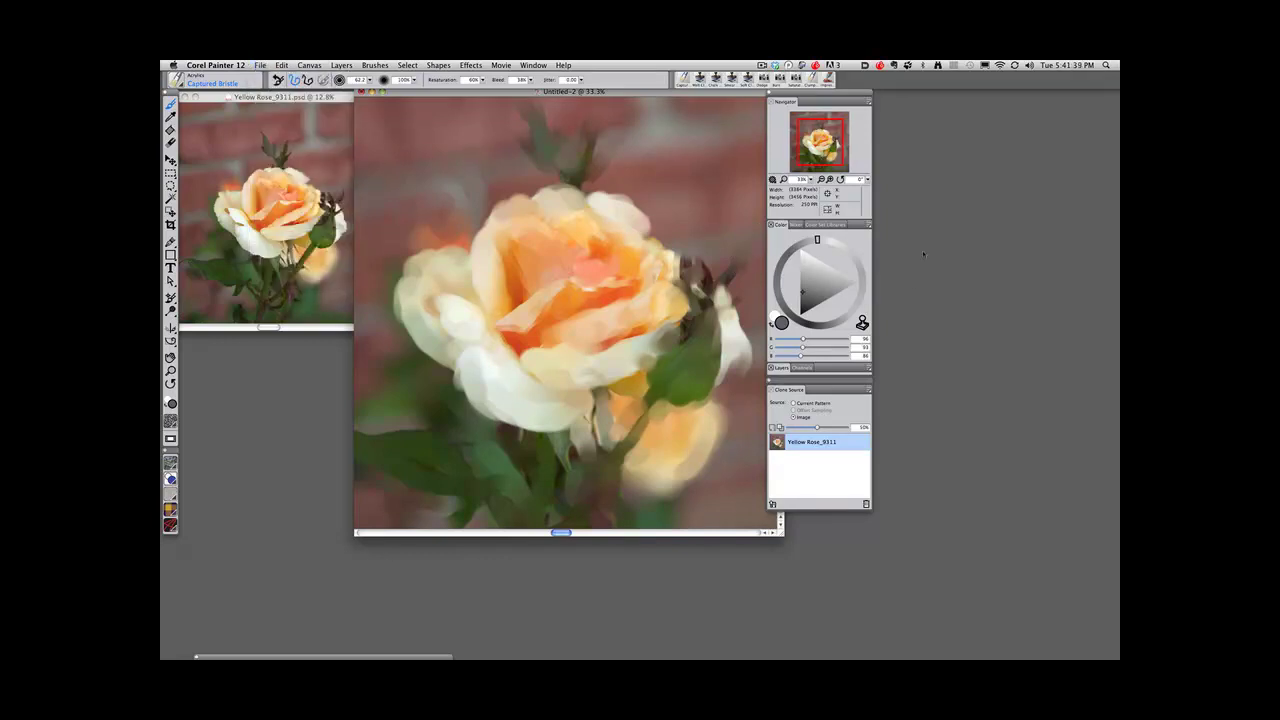